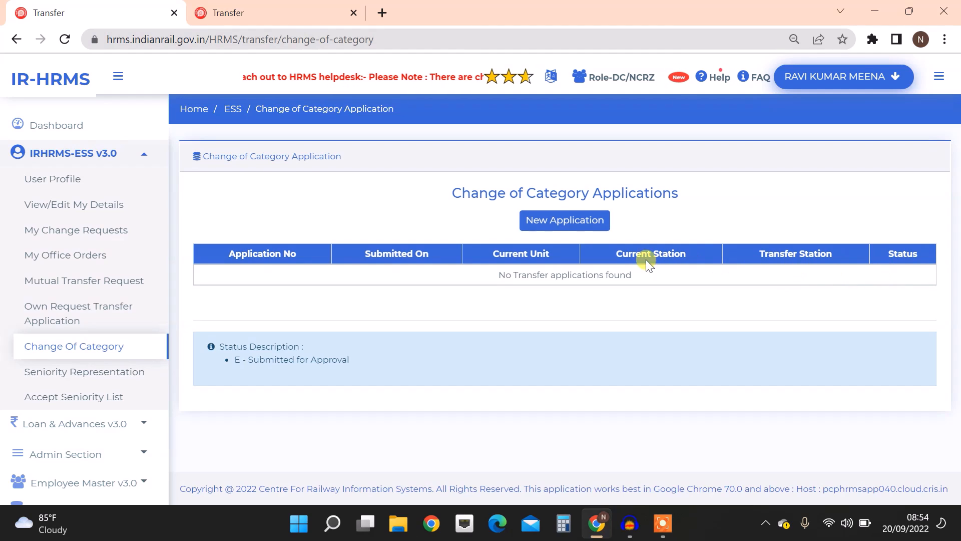
# Step: Start a new change of category application with present-grade promotion date 10/08/2018 and promotion on Regular Basis
pyautogui.click(570, 226)
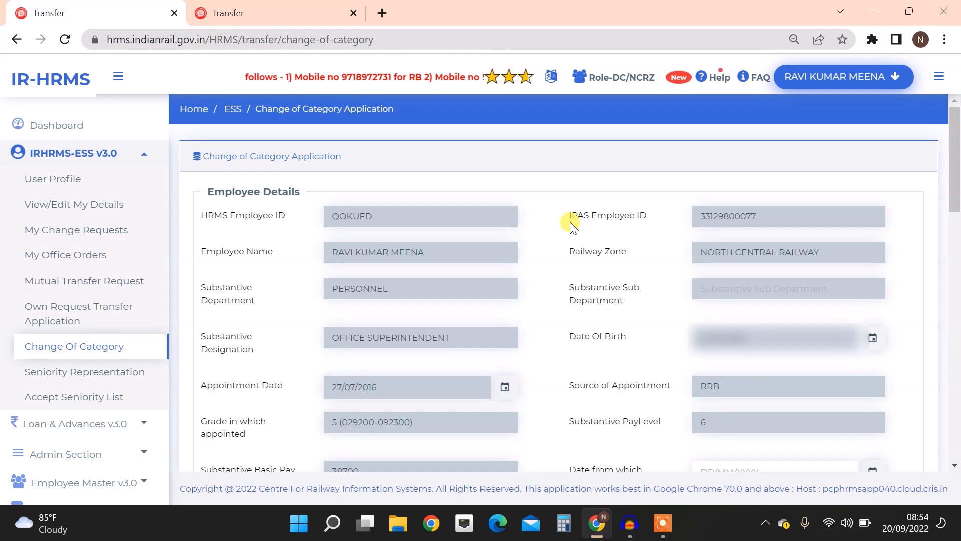
pyautogui.scroll(-5, 572, 226)
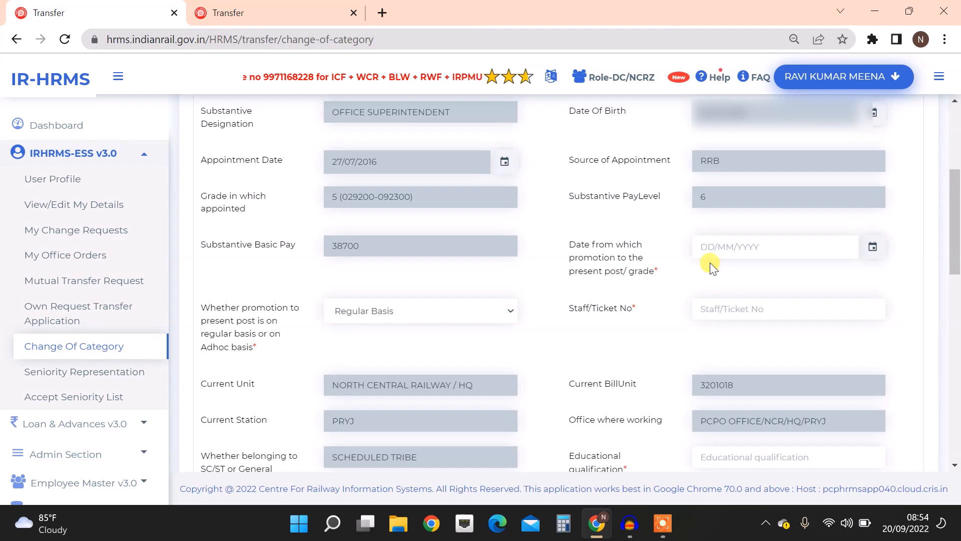
pyautogui.click(731, 247)
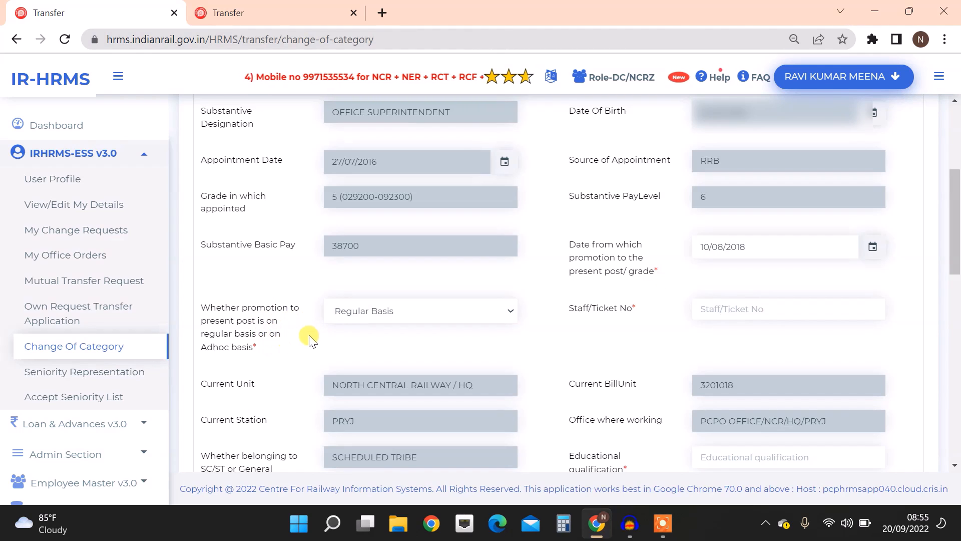
pyautogui.click(409, 314)
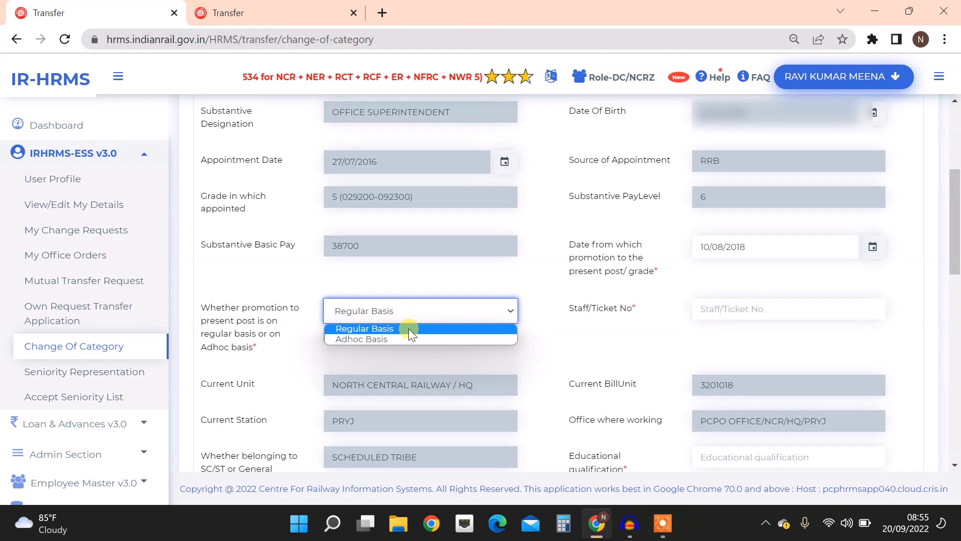
pyautogui.click(408, 328)
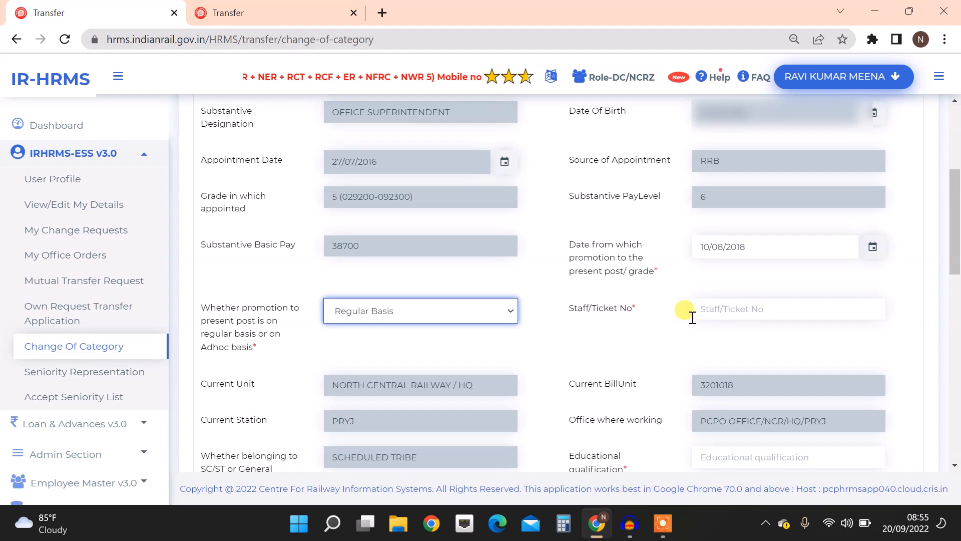
# Step: Fill in the employee's staff/ticket number and enter BCA as the educational qualification
pyautogui.click(727, 309)
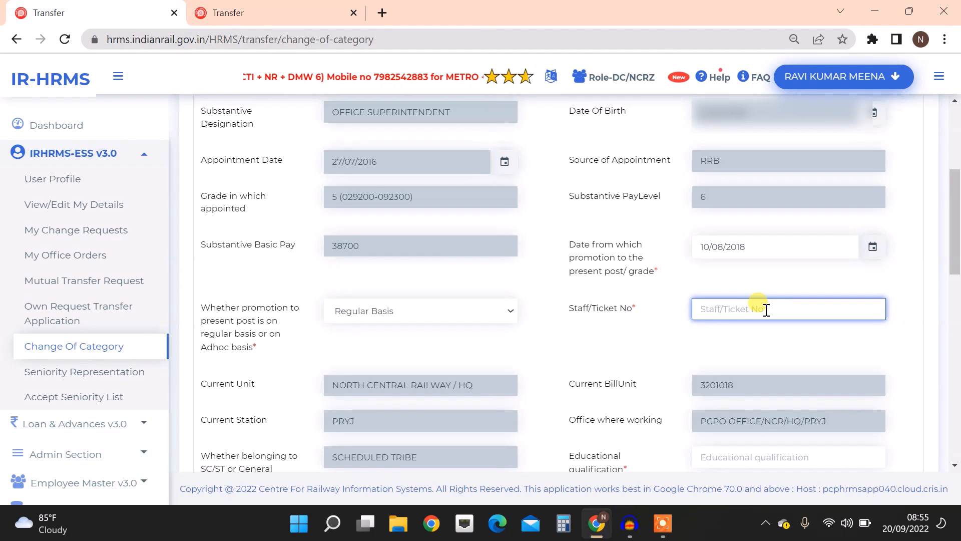
pyautogui.hotkey('ctrl', 'v')
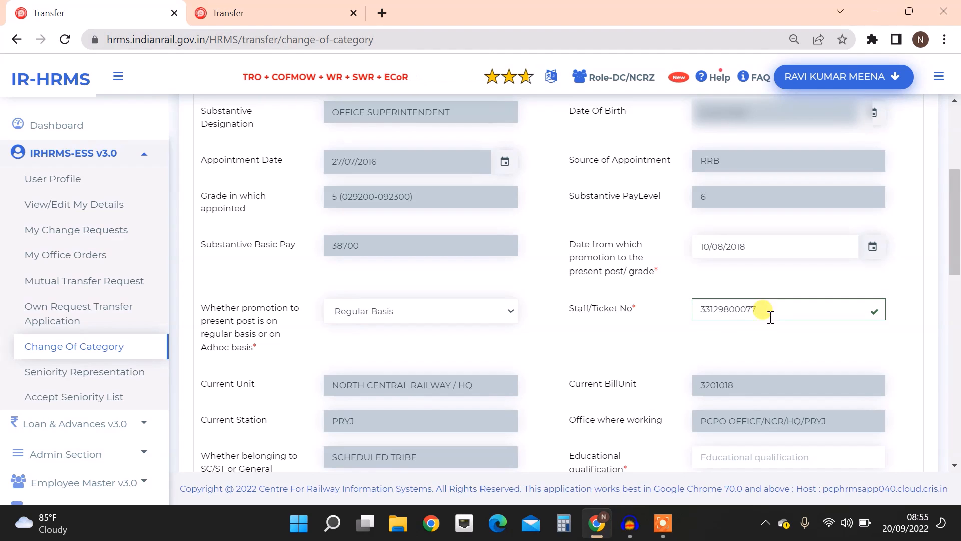
pyautogui.scroll(-3, 353, 233)
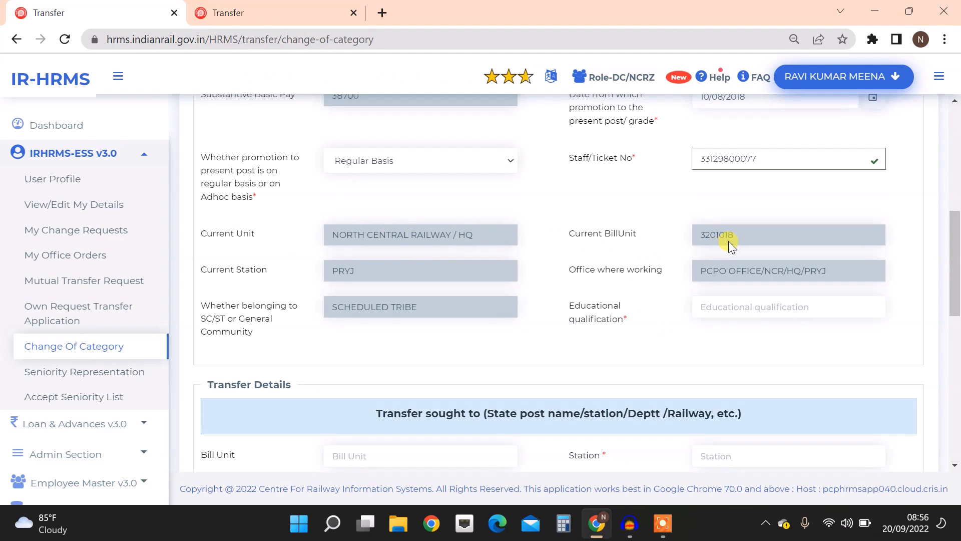
pyautogui.click(747, 308)
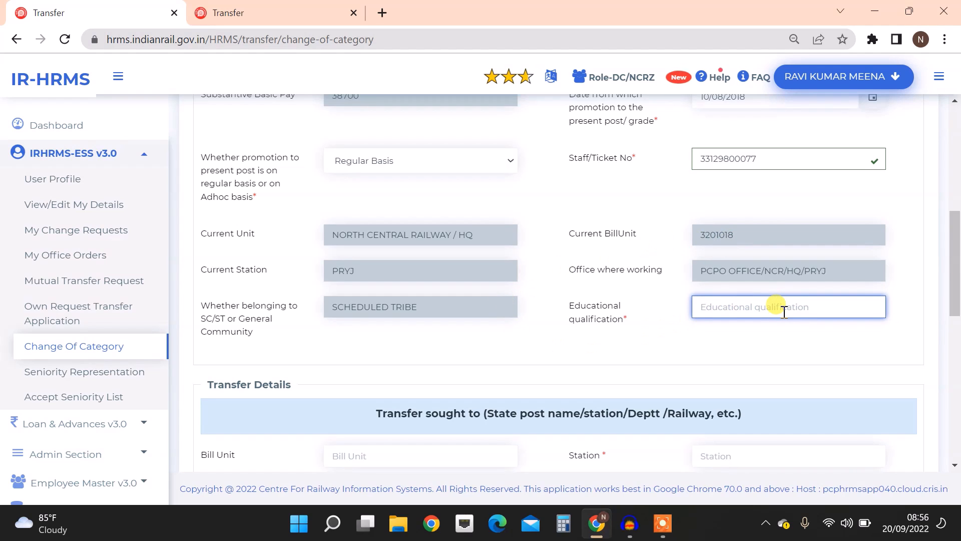
pyautogui.write('BCA')
pyautogui.click(670, 358)
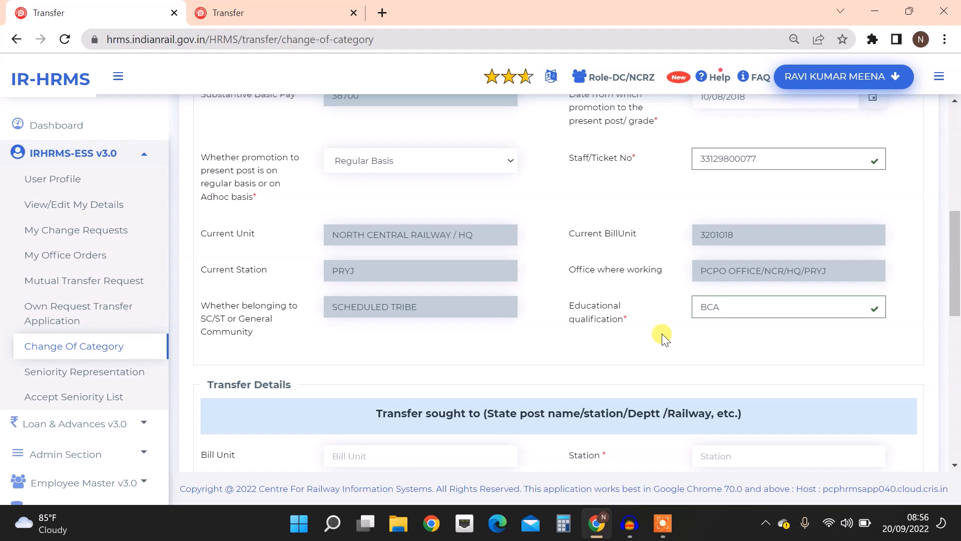
pyautogui.scroll(-6, 664, 339)
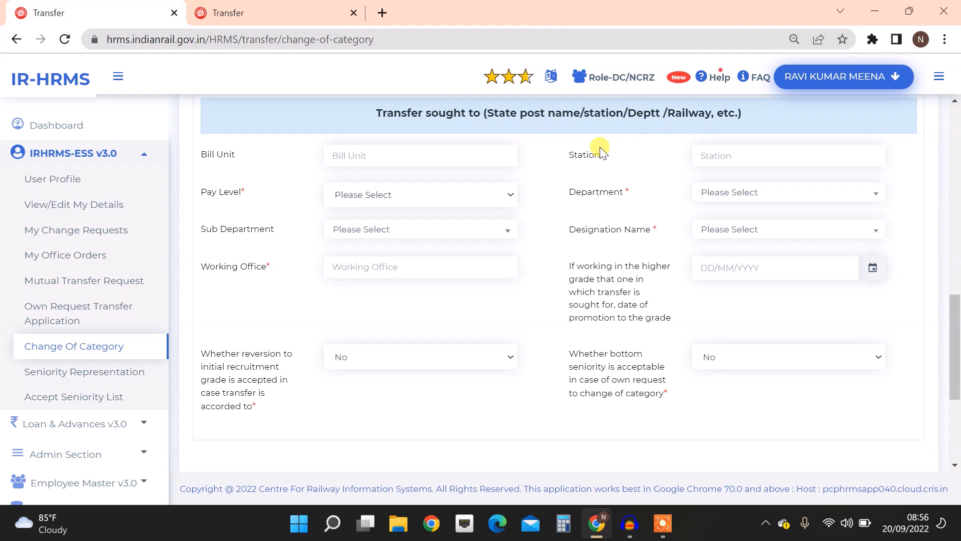
pyautogui.click(411, 154)
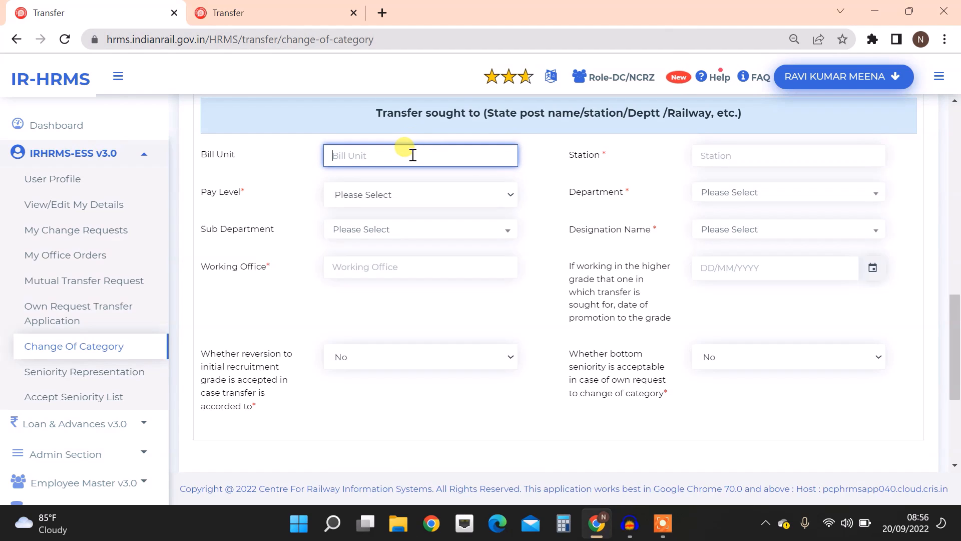
pyautogui.click(536, 156)
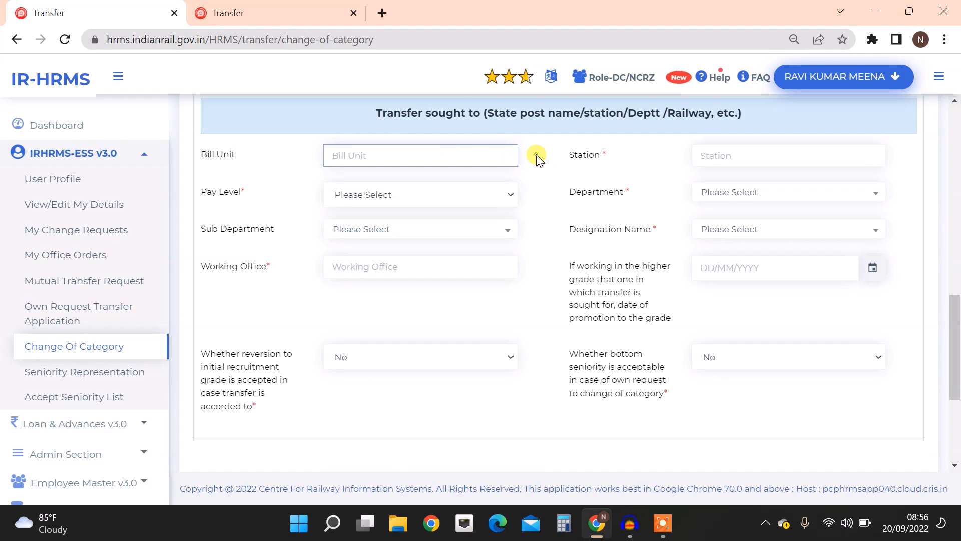
pyautogui.click(740, 156)
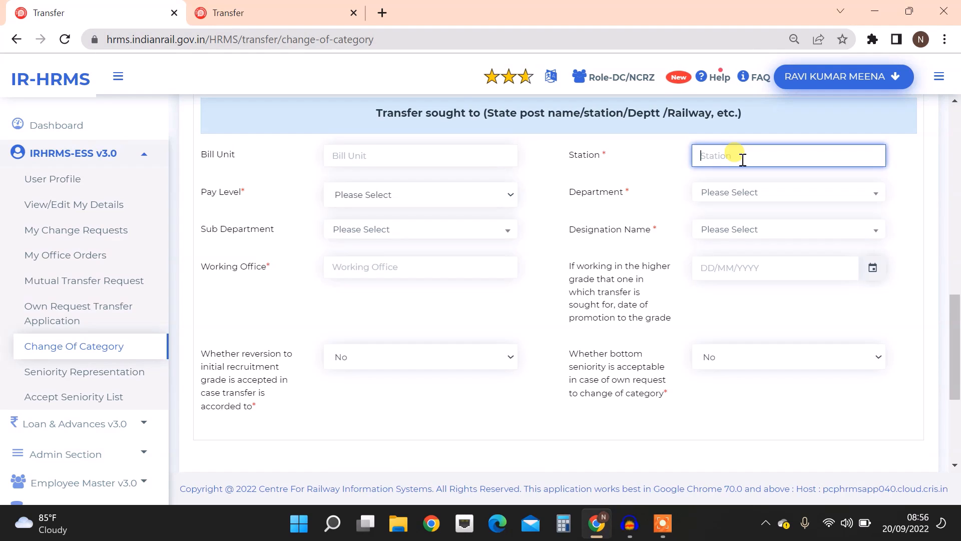
pyautogui.write('PRYJ')
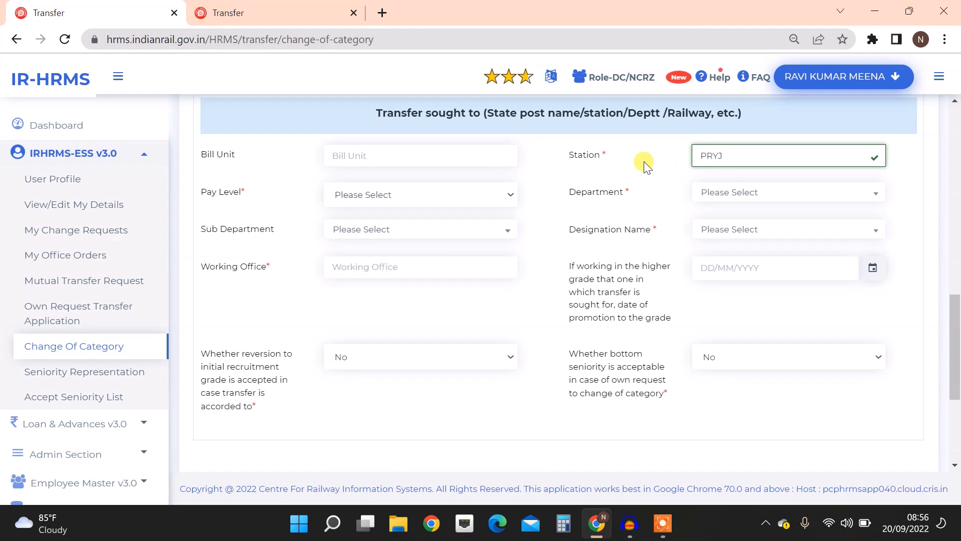
pyautogui.click(462, 195)
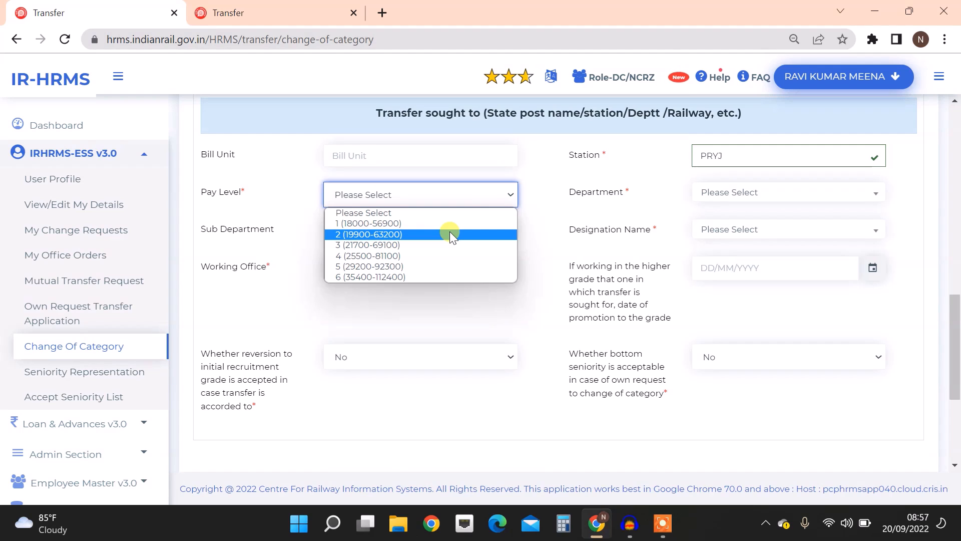
pyautogui.click(442, 267)
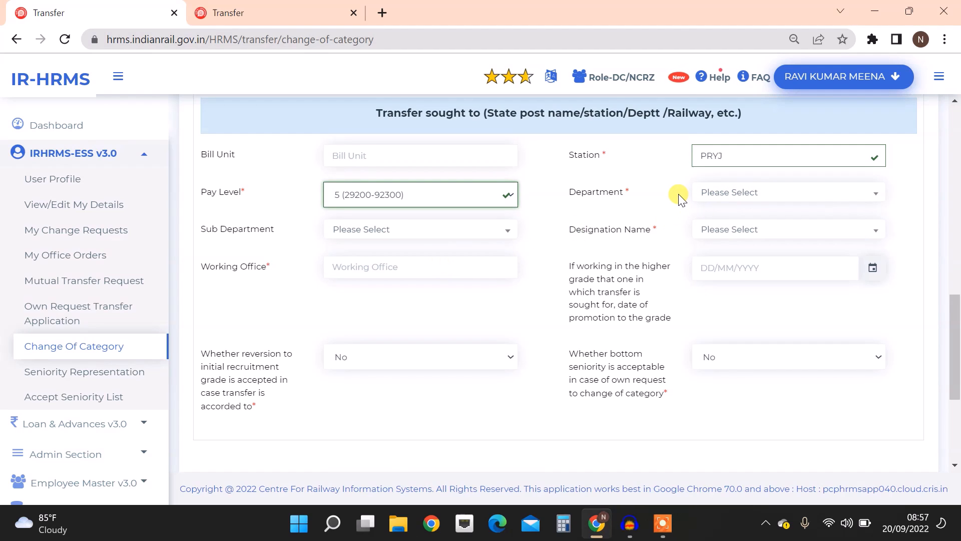
# Step: Set the transfer department to OPERATING and the designation to GOODS TRAIN MANAGER (5), leaving the sub department unselected
pyautogui.click(756, 197)
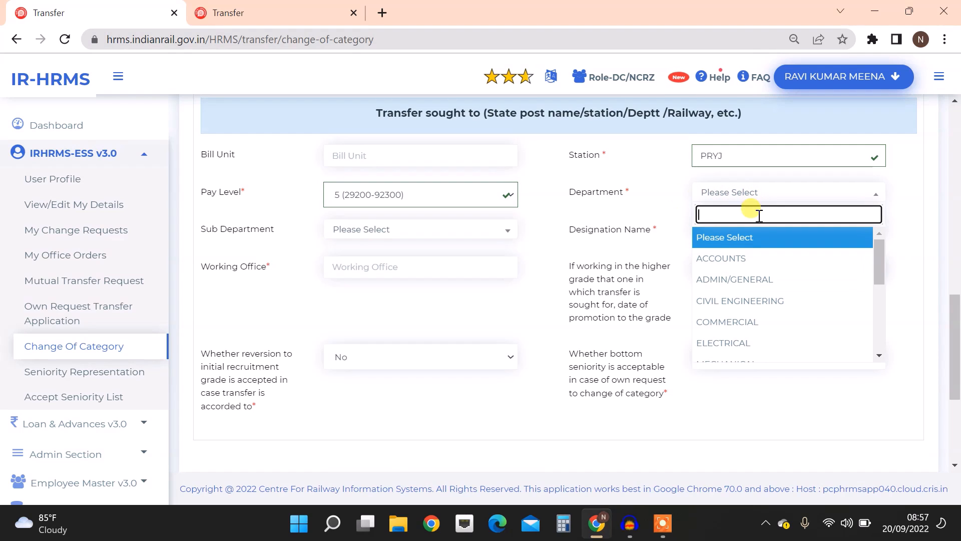
pyautogui.write('oper')
pyautogui.click(756, 238)
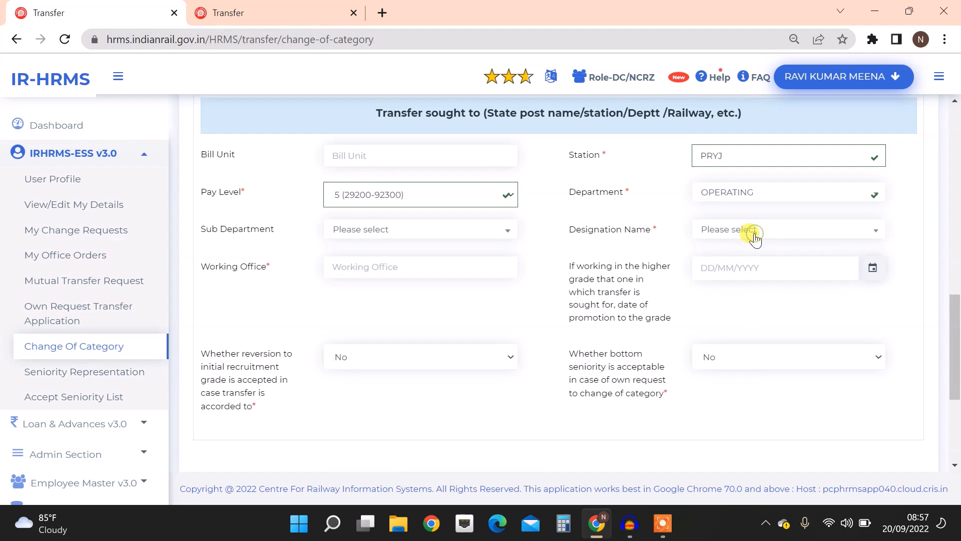
pyautogui.click(453, 230)
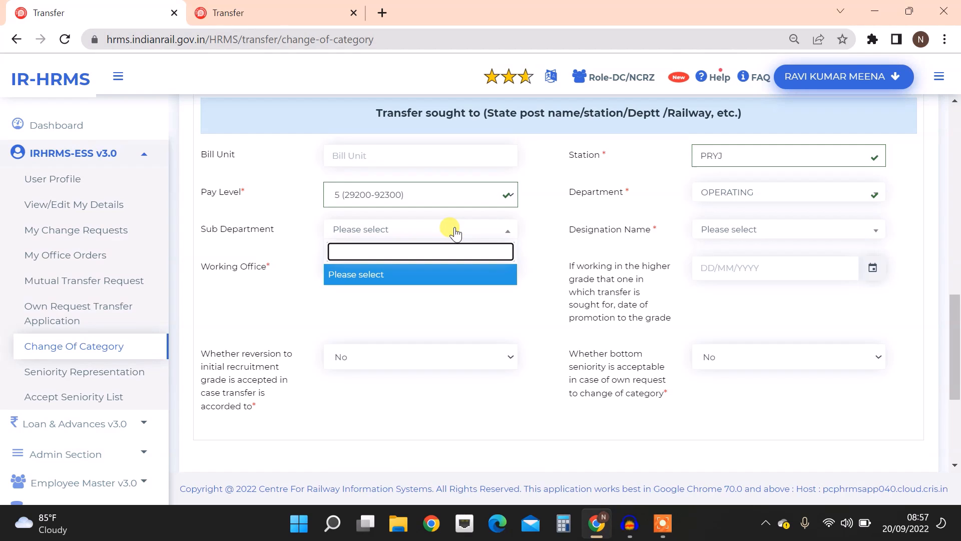
pyautogui.click(453, 230)
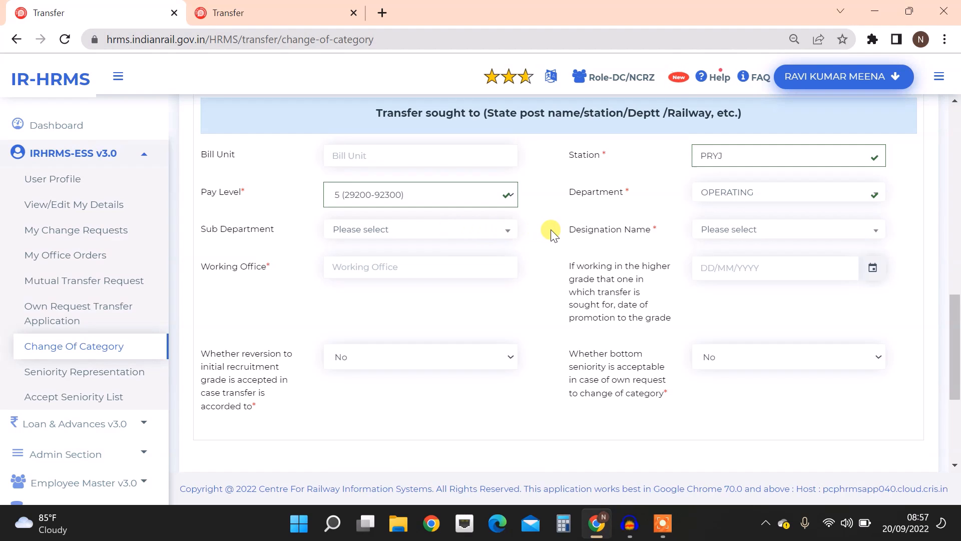
pyautogui.click(773, 229)
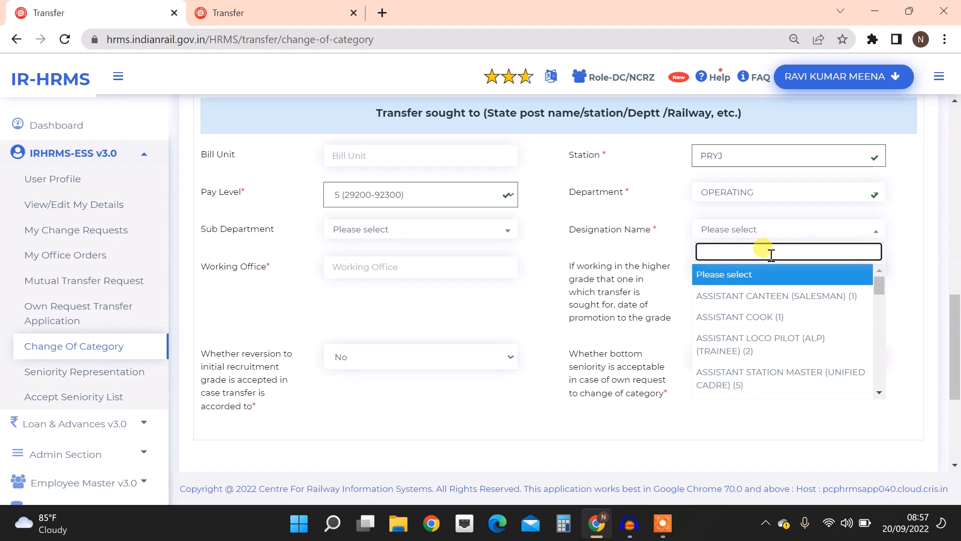
pyautogui.write('train m')
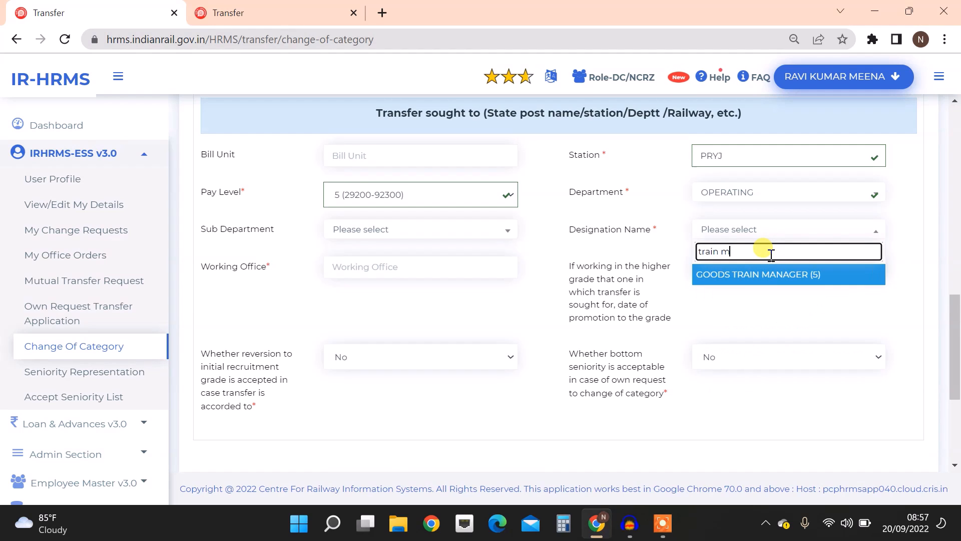
pyautogui.click(768, 281)
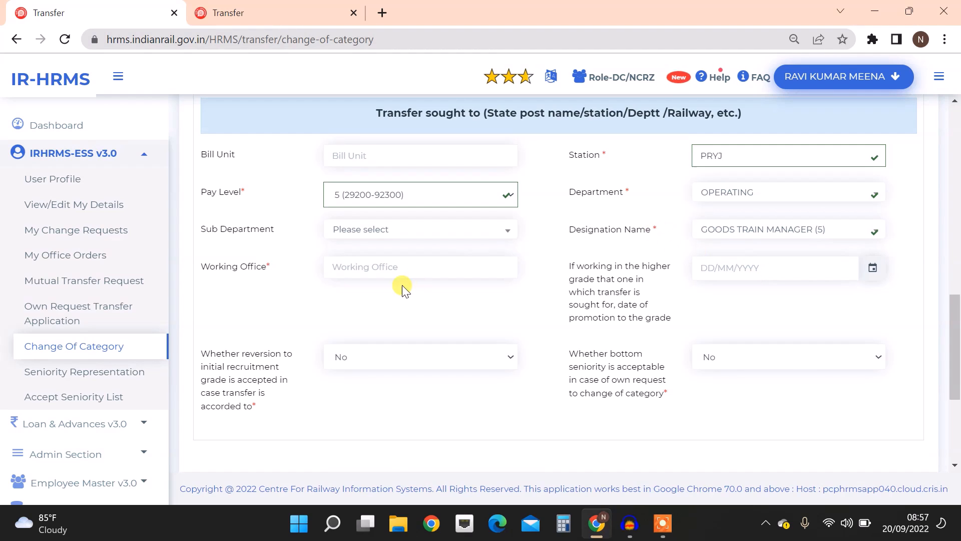
# Step: Enter DRM Office/PRYJ as the working office and 27/07/2016 as the date of promotion to the higher grade
pyautogui.click(398, 266)
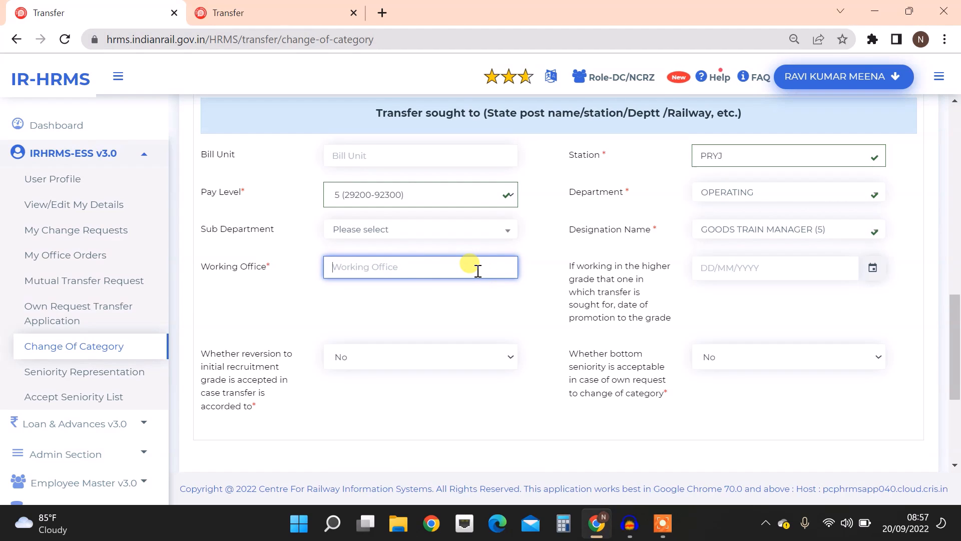
pyautogui.write('DRM Office/PRYJ')
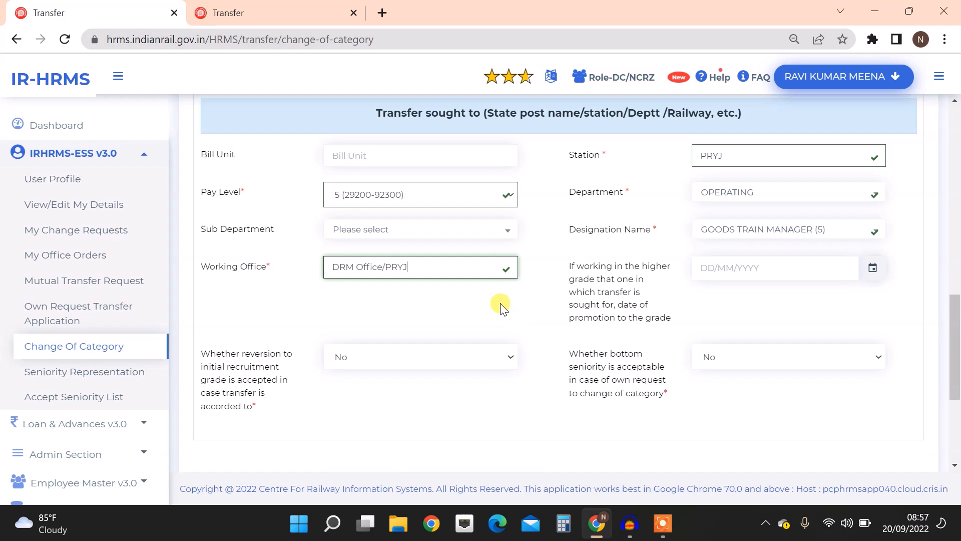
pyautogui.click(500, 303)
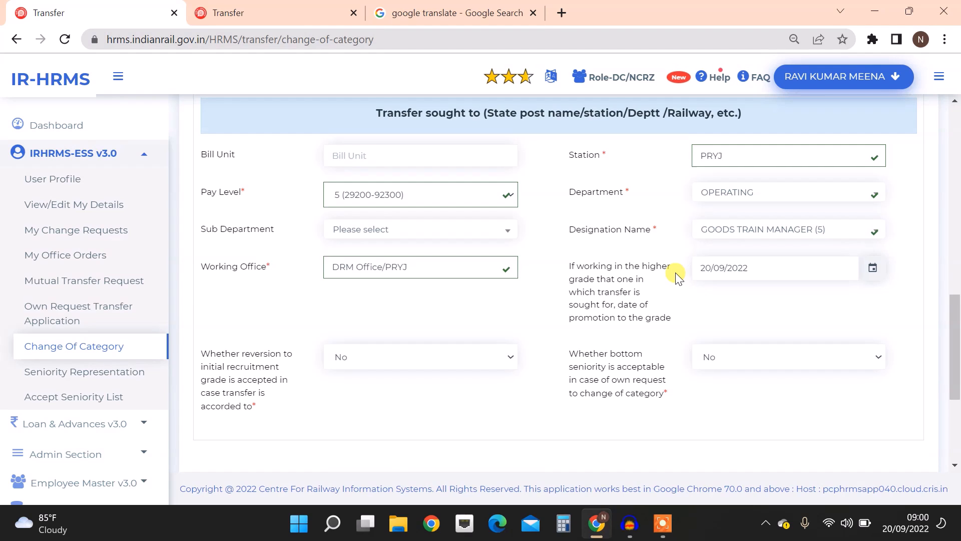
pyautogui.click(766, 267)
# Step: Answer Yes to accepting reversion to the initial recruitment grade and Yes to accepting bottom seniority
pyautogui.click(403, 356)
pyautogui.click(399, 308)
pyautogui.click(393, 357)
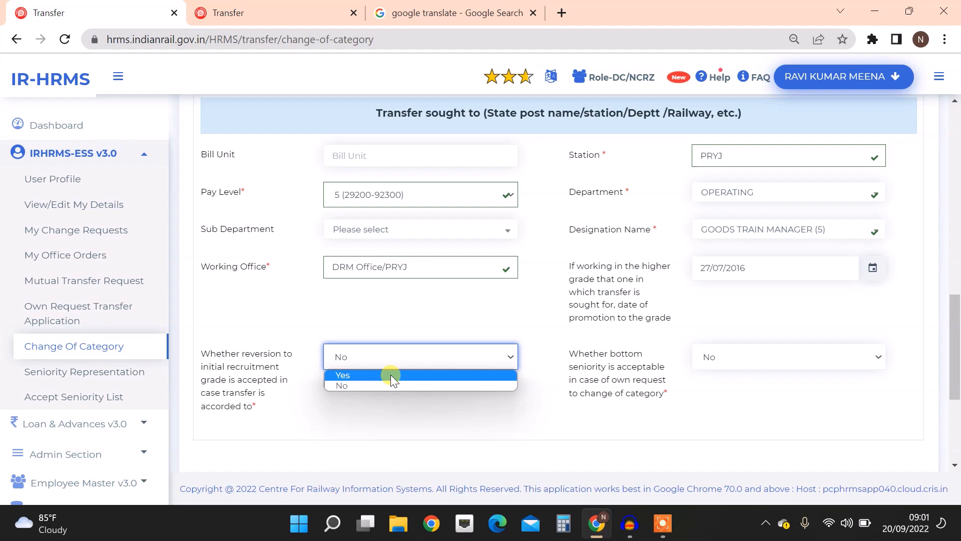
pyautogui.click(390, 374)
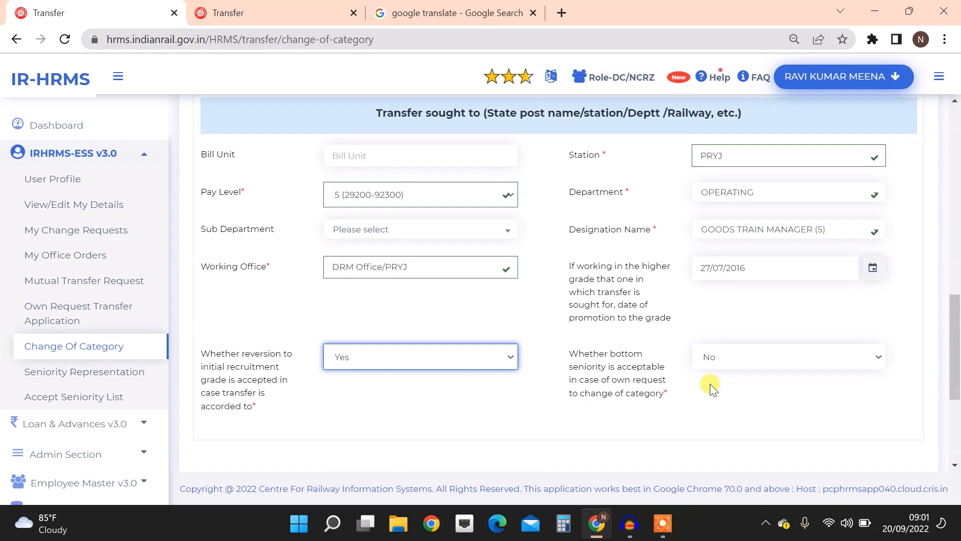
pyautogui.click(737, 356)
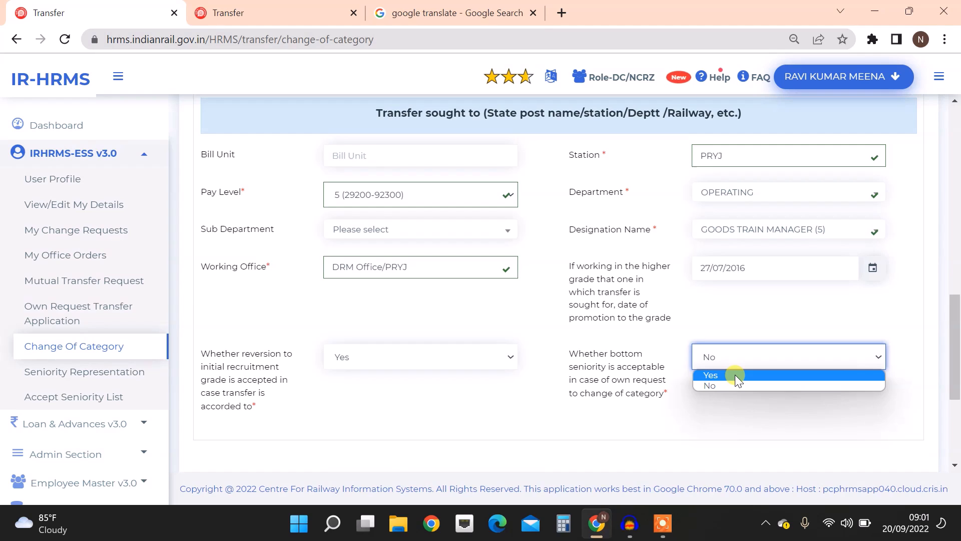
pyautogui.click(735, 374)
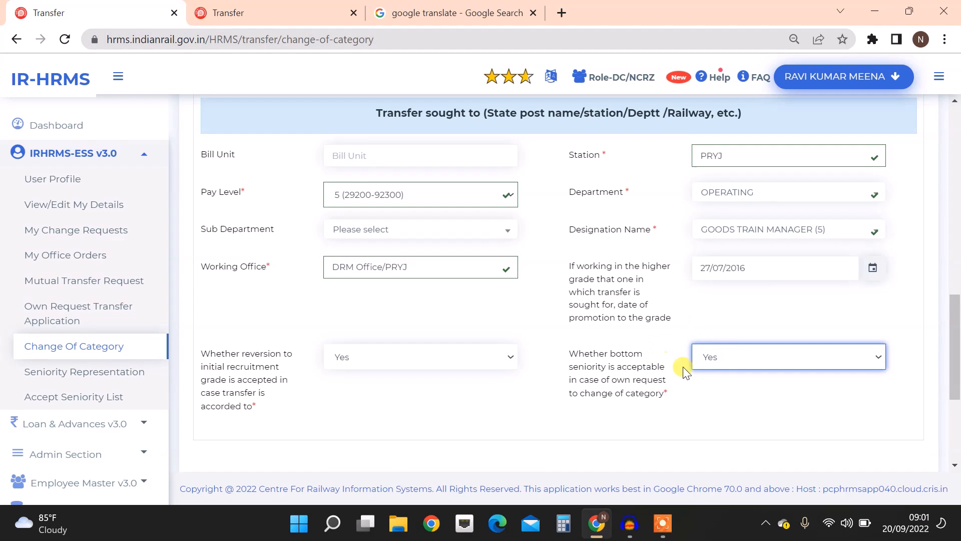
# Step: Find the department supervisor by name and select that officer as the one the application is forwarded to
pyautogui.scroll(-5, 723, 361)
pyautogui.click(450, 279)
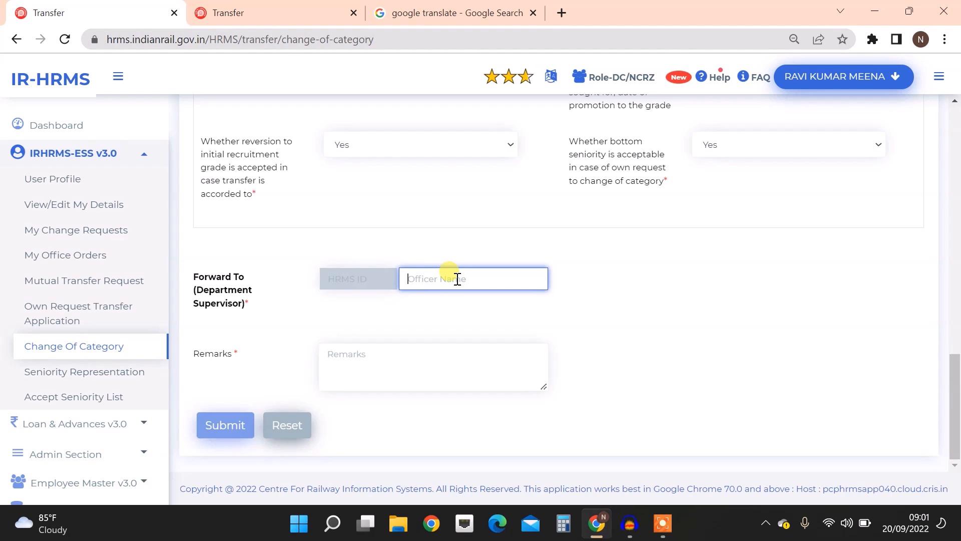
pyautogui.write('RAJ N')
pyautogui.click(468, 303)
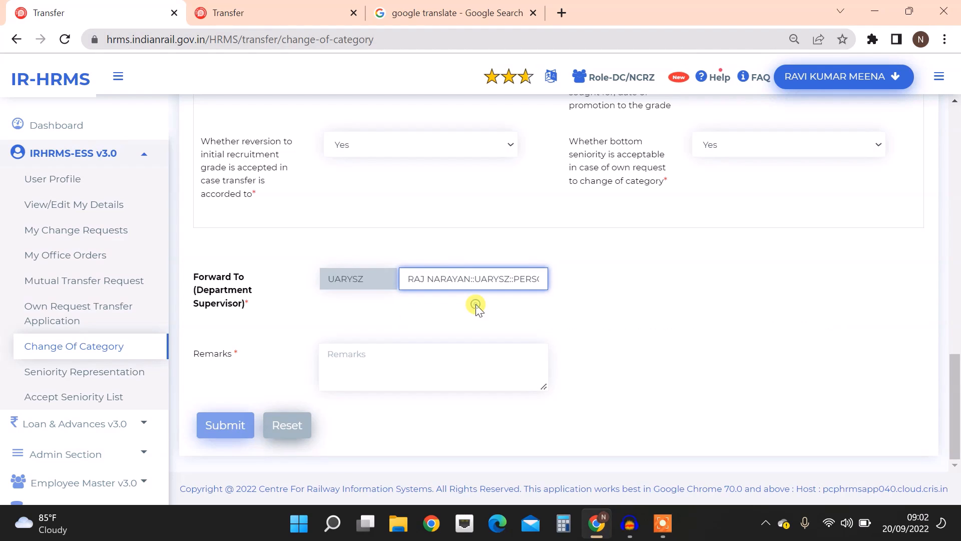
# Step: Enter the remark "test" and submit the change of category application
pyautogui.click(368, 365)
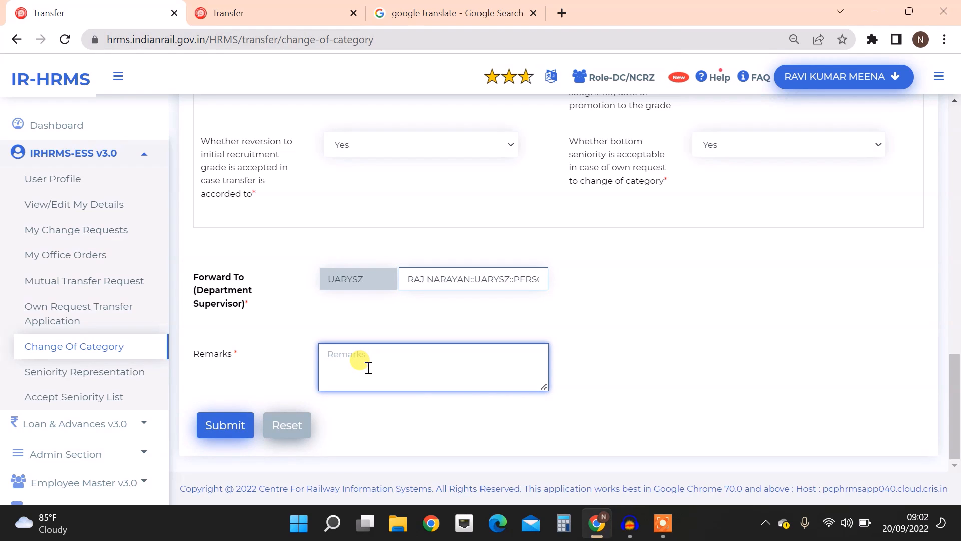
pyautogui.write('test')
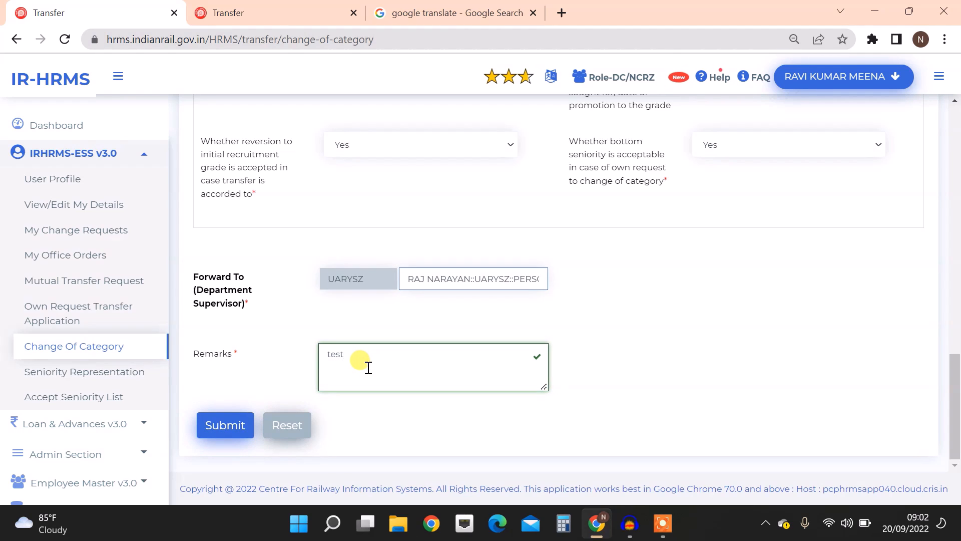
pyautogui.click(375, 417)
pyautogui.click(223, 435)
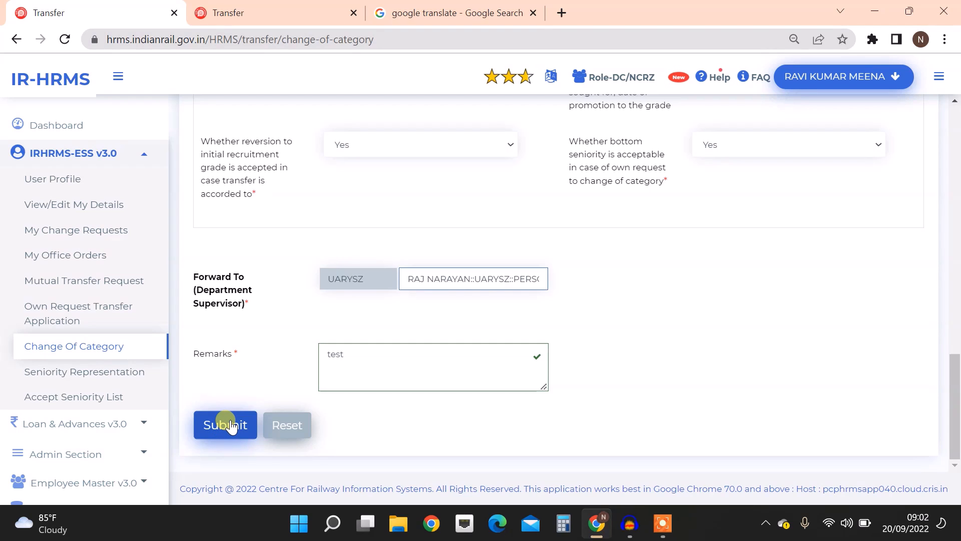
pyautogui.click(230, 426)
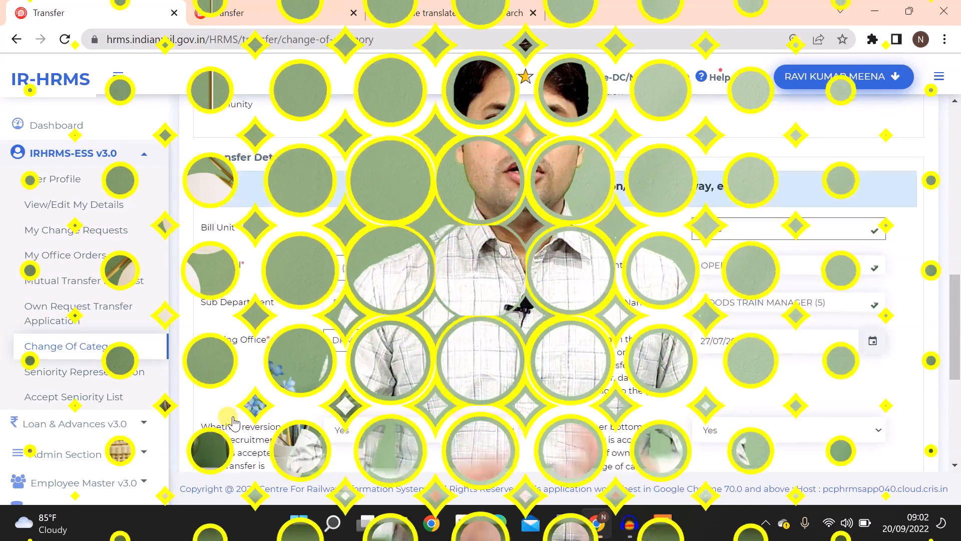